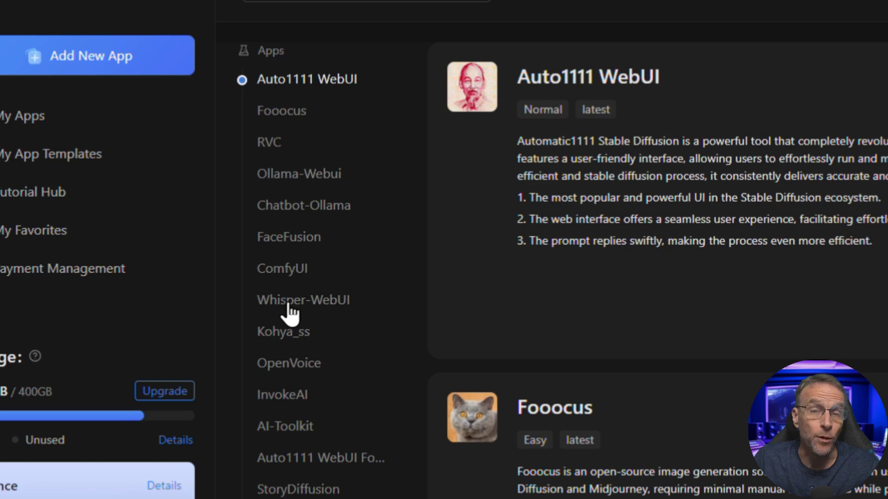
Step: Create and start a Whisper-WebUI instance on Large hardware with Automatic Extension enabled
click(288, 309)
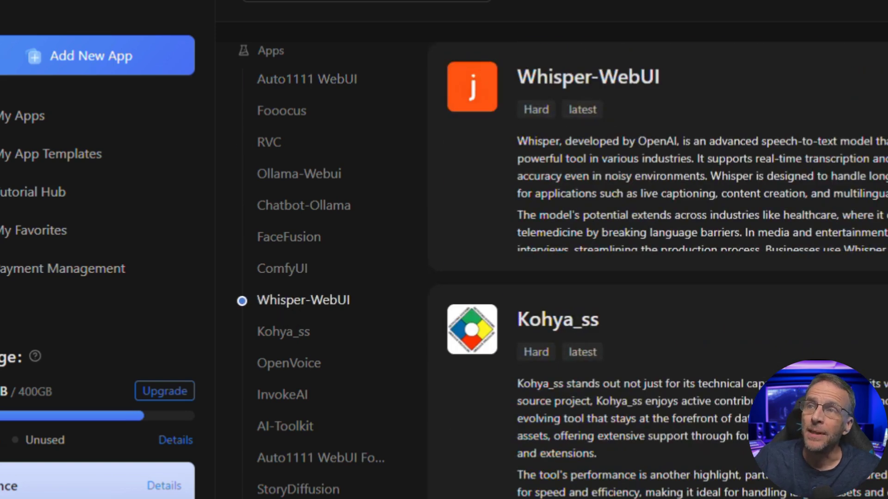
click(639, 148)
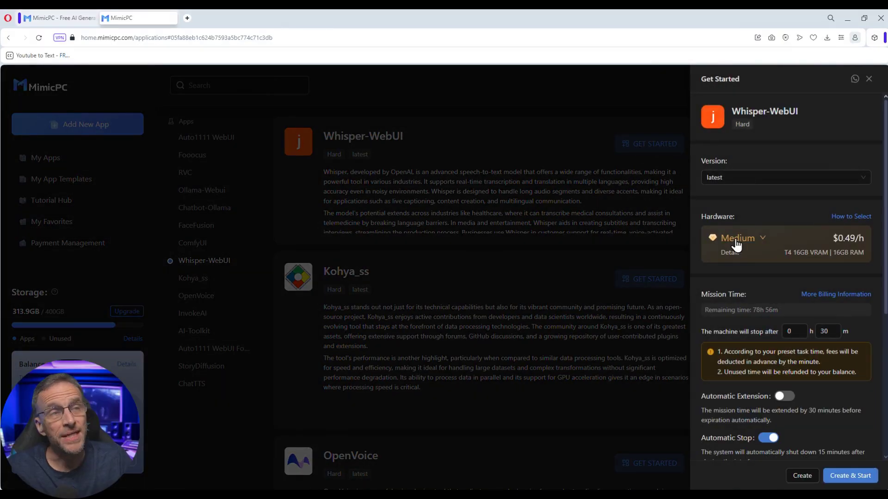
click(736, 244)
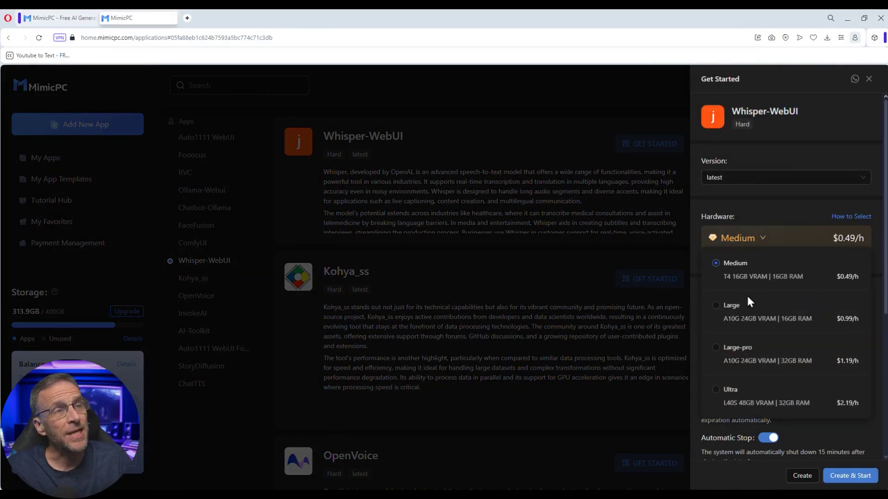
click(717, 310)
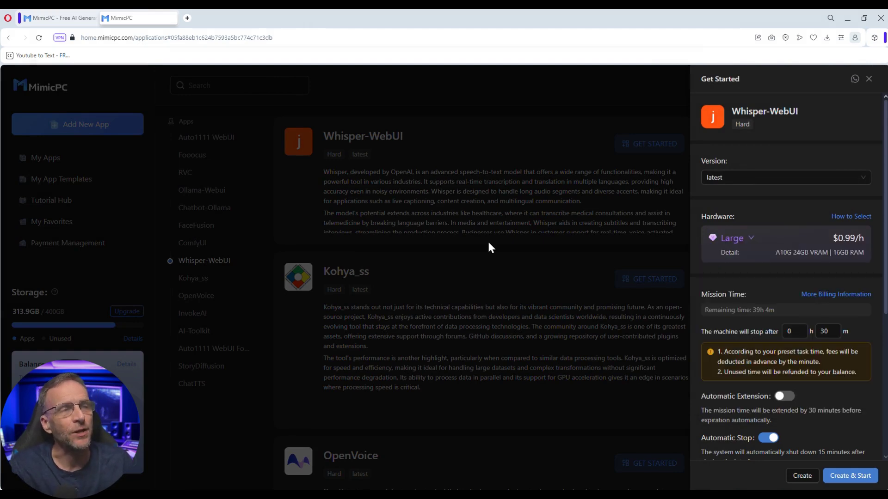
click(785, 399)
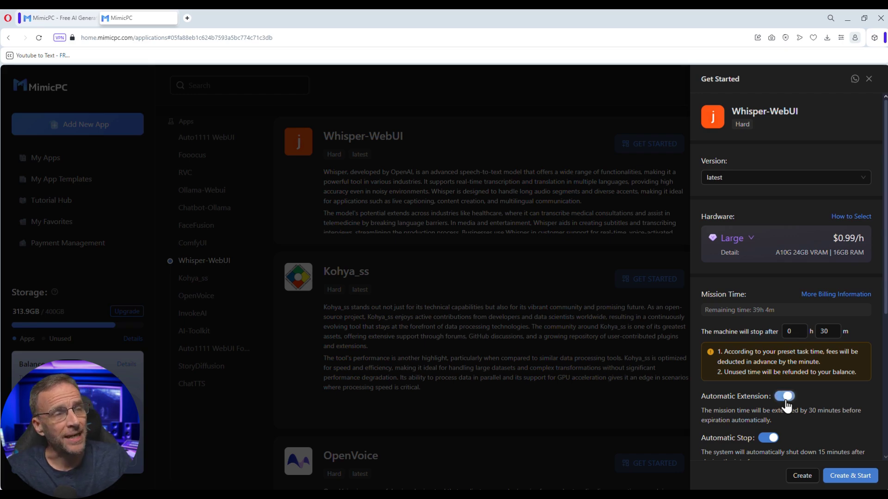
click(850, 476)
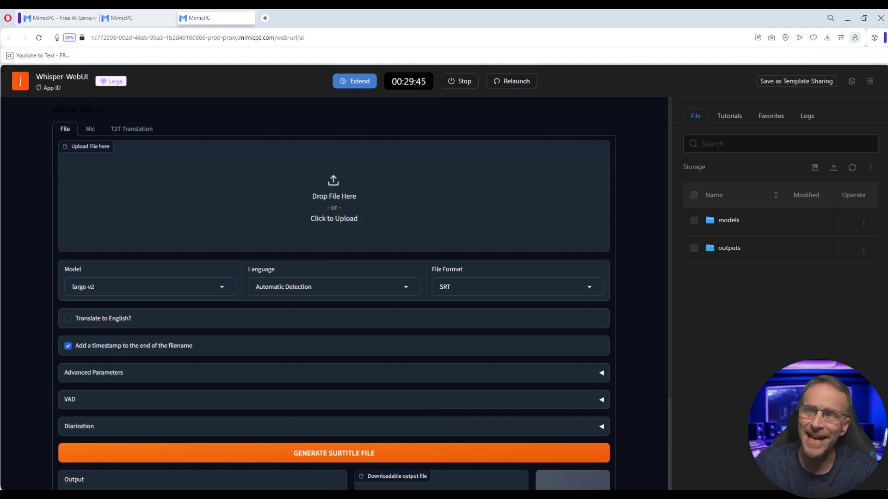
Step: Hide the storage side panel and review the Diarization, VAD and Advanced Parameters settings, collapsing each section again
click(870, 83)
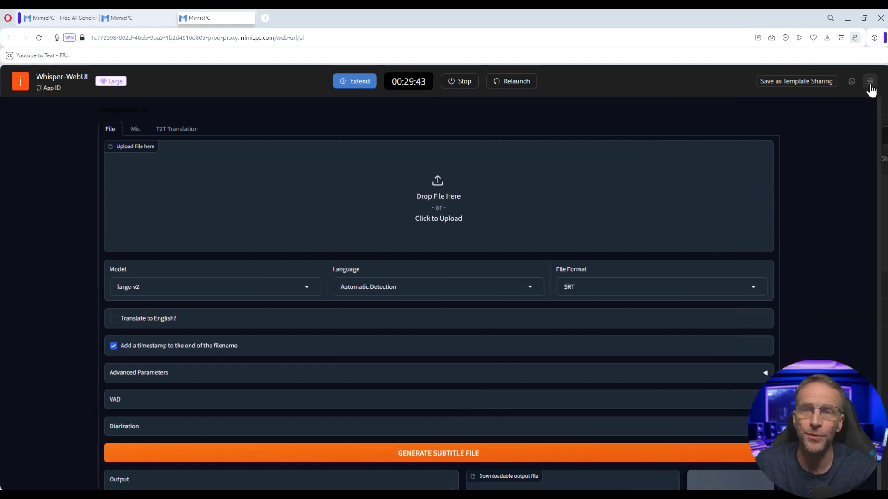
scroll(672, 222, down, 3)
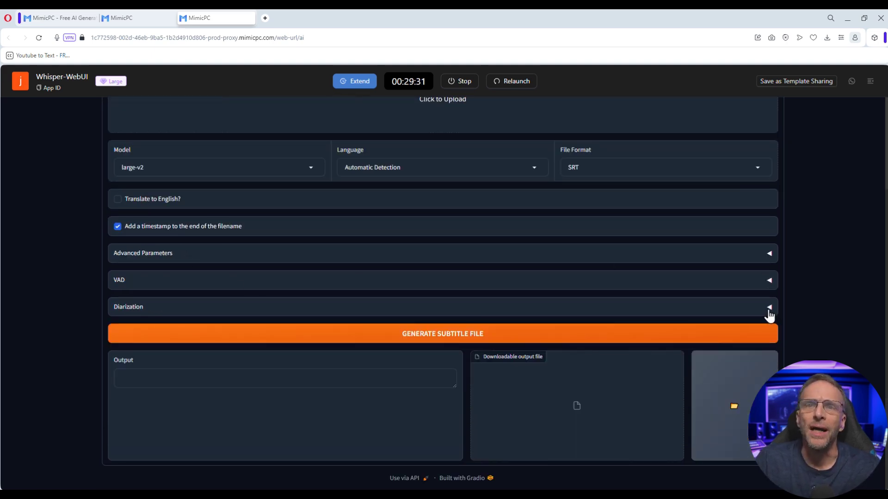
click(768, 309)
click(773, 282)
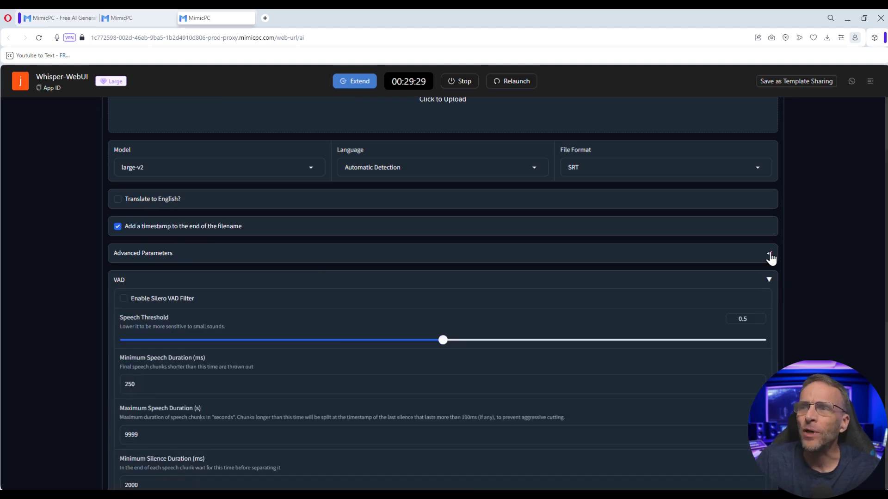
click(770, 255)
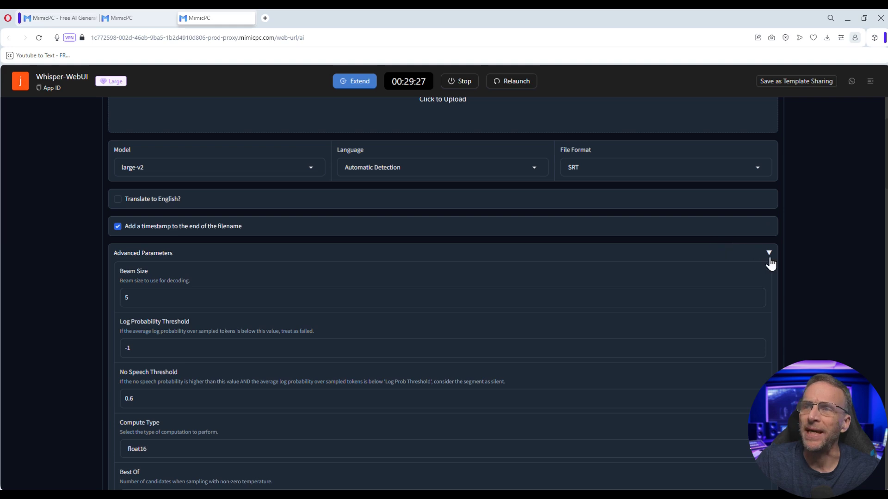
click(769, 257)
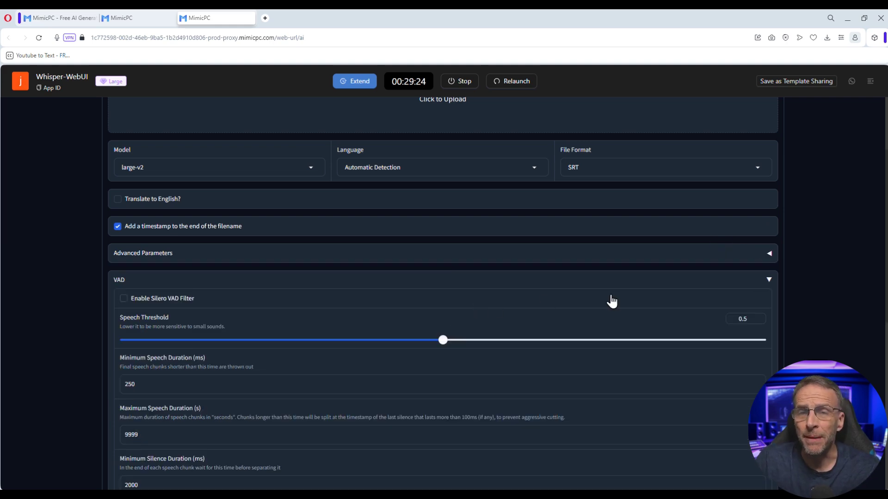
click(767, 283)
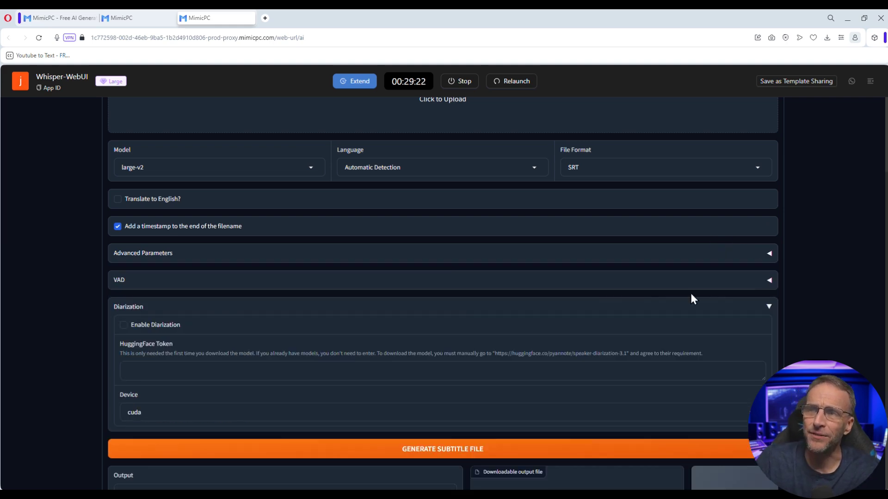
click(770, 305)
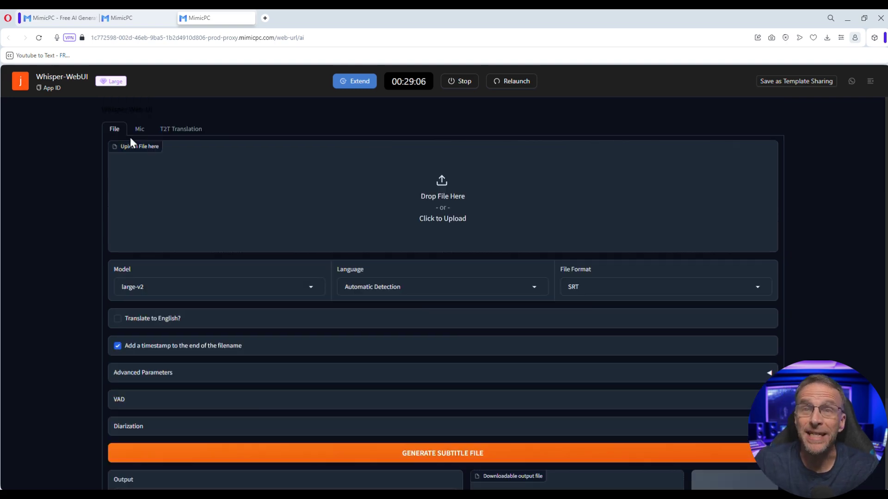
Step: Look at the Mic and T2T Translation input modes, and return to the File mode
click(139, 136)
click(185, 133)
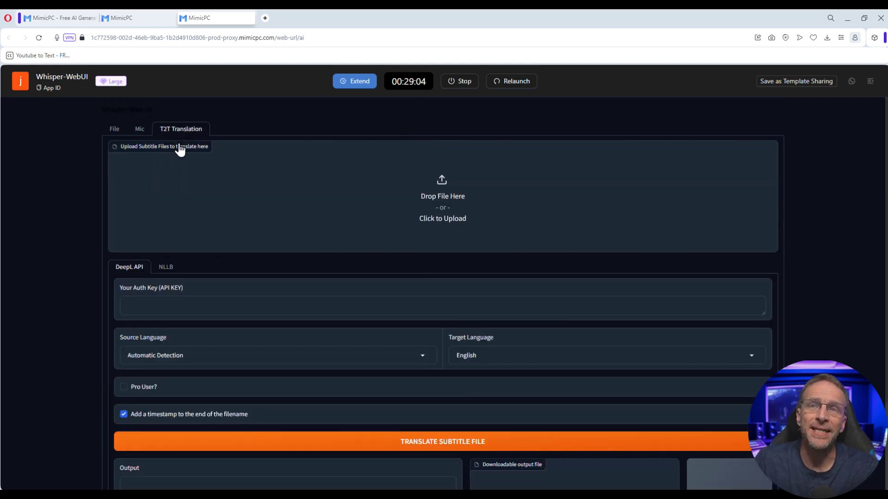
click(114, 133)
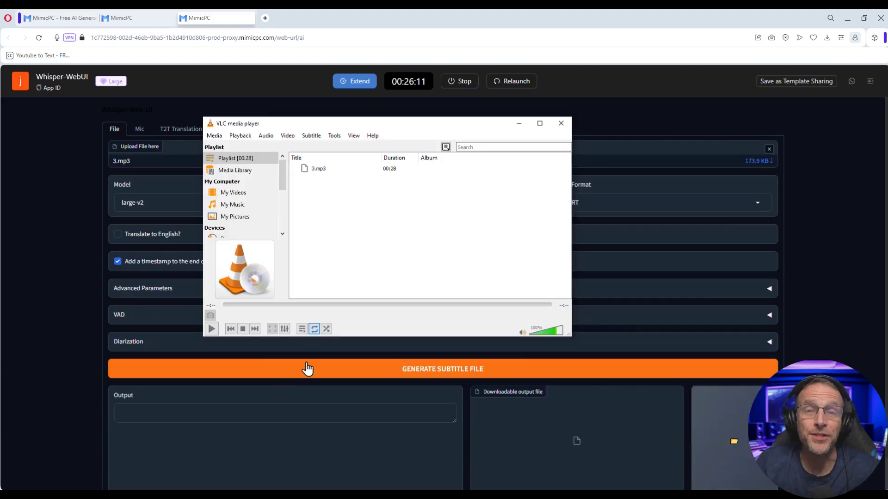
Step: Play part of 3.mp3 in VLC media player, pause it and minimize the player
click(211, 329)
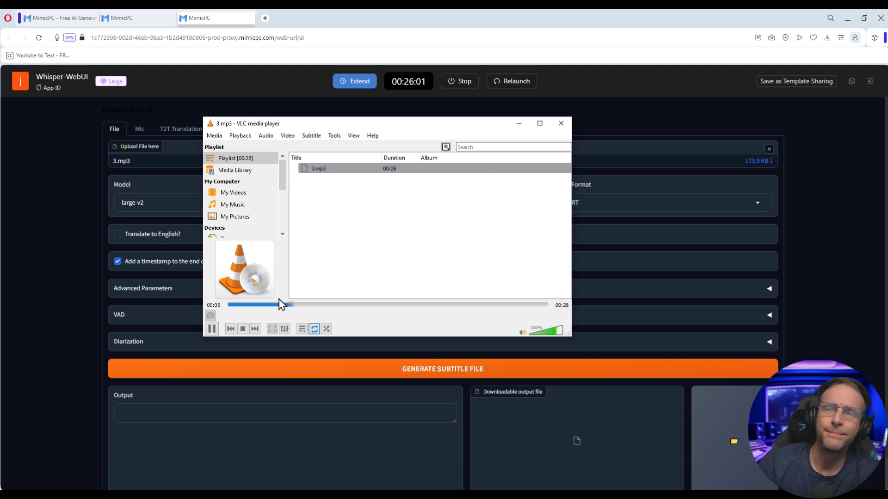
click(212, 329)
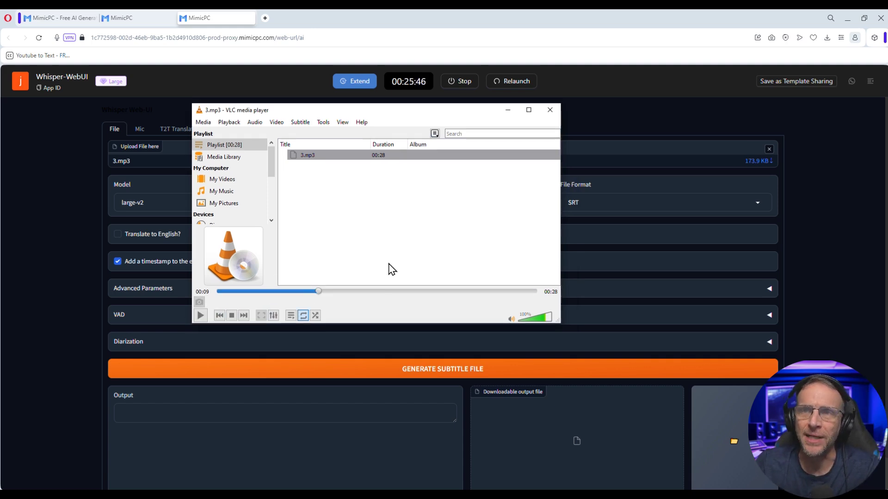
click(508, 110)
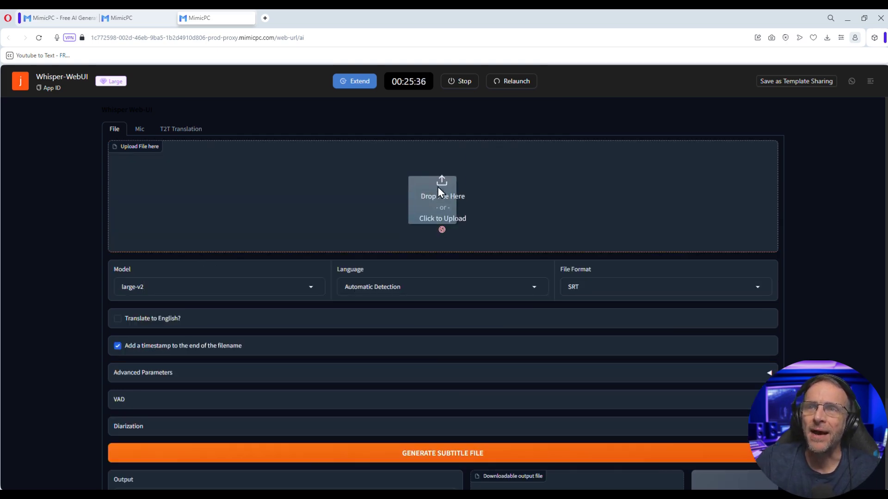
Step: Upload 3.mp3 for transcription and check the available models, keeping large-v2
drag(437, 187, 436, 195)
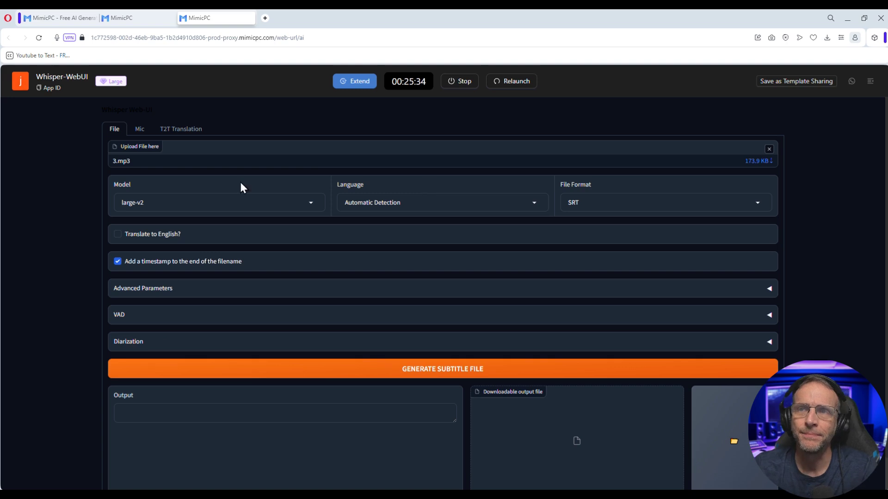
click(190, 206)
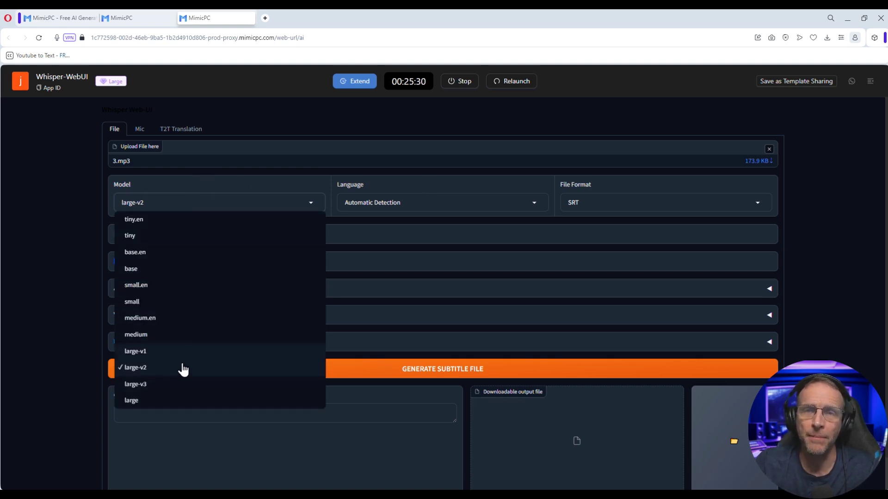
click(174, 199)
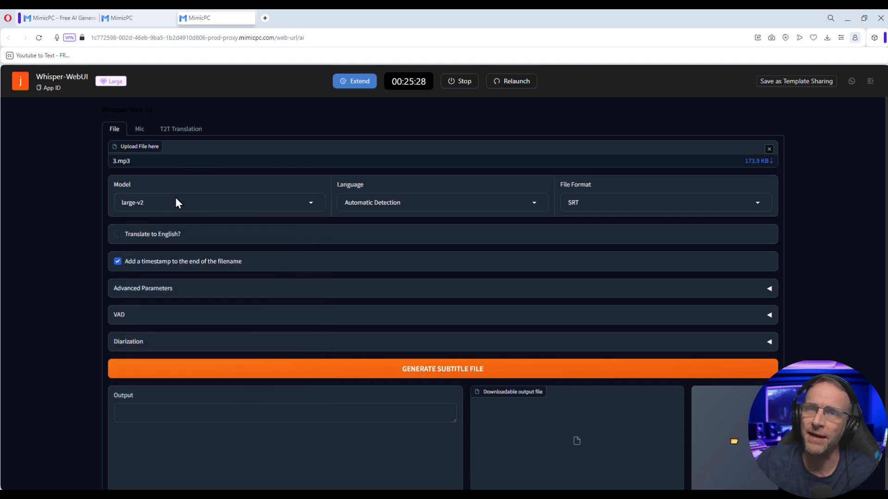
Step: Set the transcription language to english
click(419, 202)
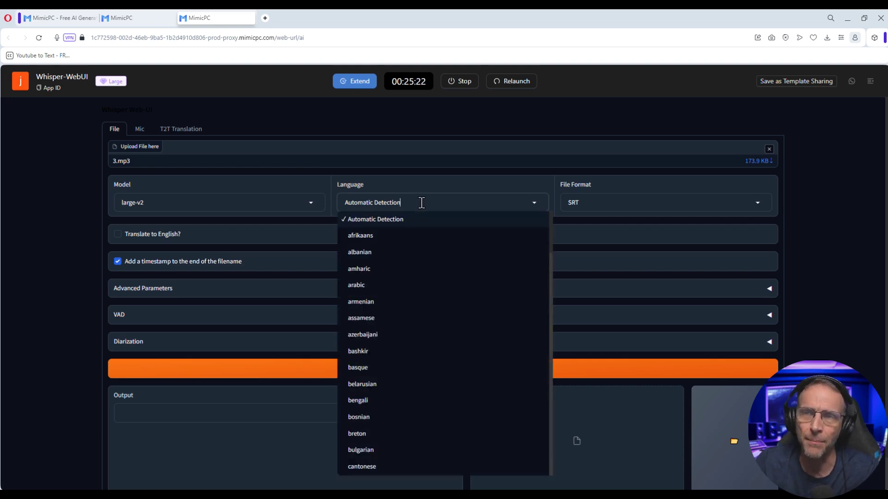
scroll(393, 360, down, 2)
scroll(393, 377, down, 10)
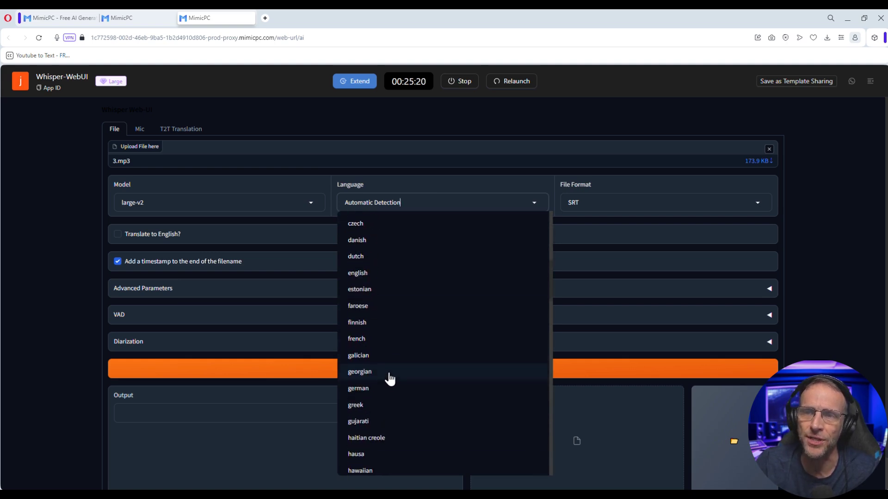
scroll(398, 346, up, 5)
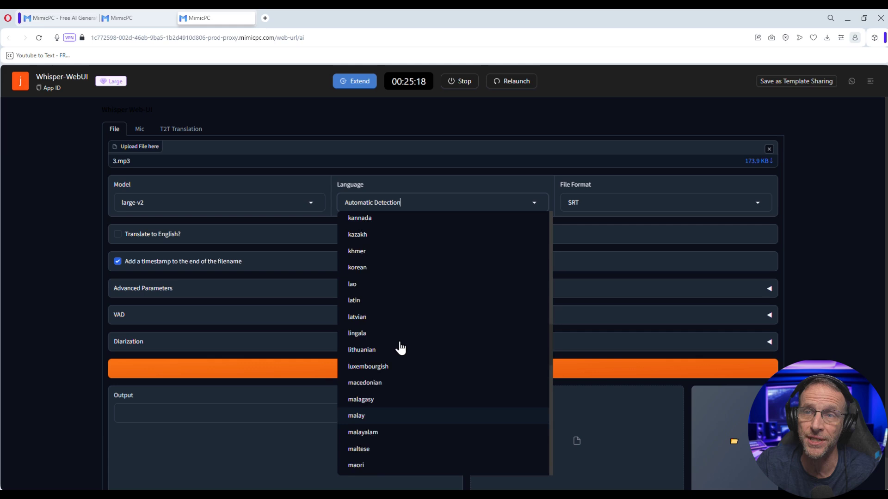
scroll(379, 324, up, 2)
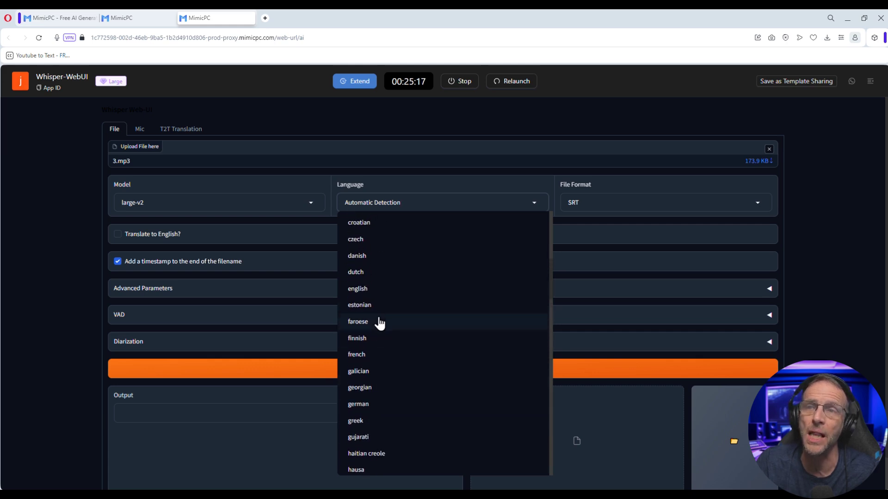
click(367, 292)
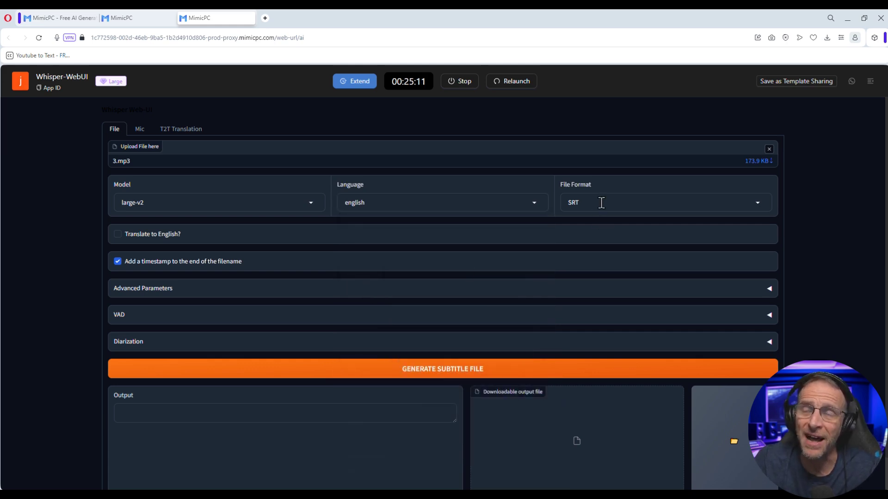
Step: Try txt as the subtitle file format and switch it back to SRT
click(601, 203)
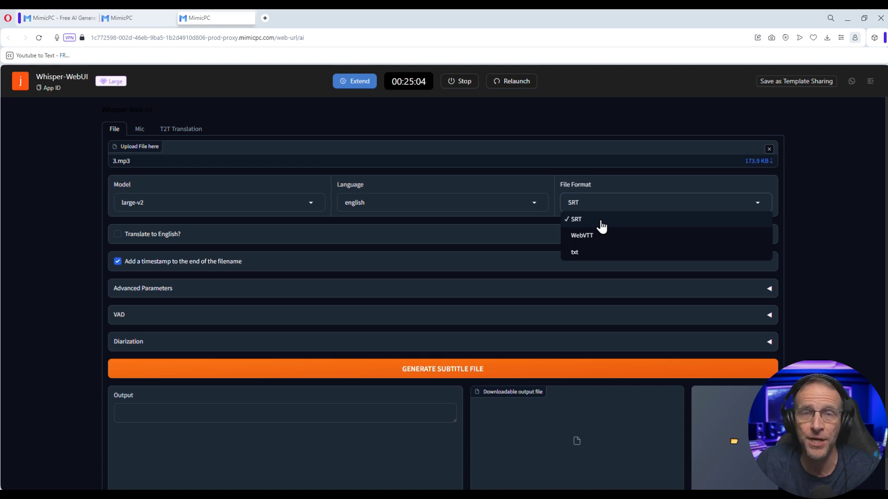
click(587, 255)
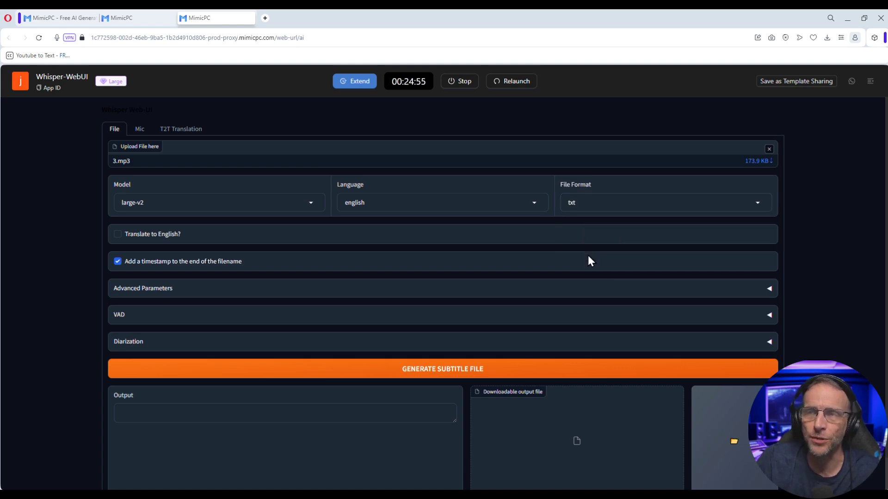
click(596, 207)
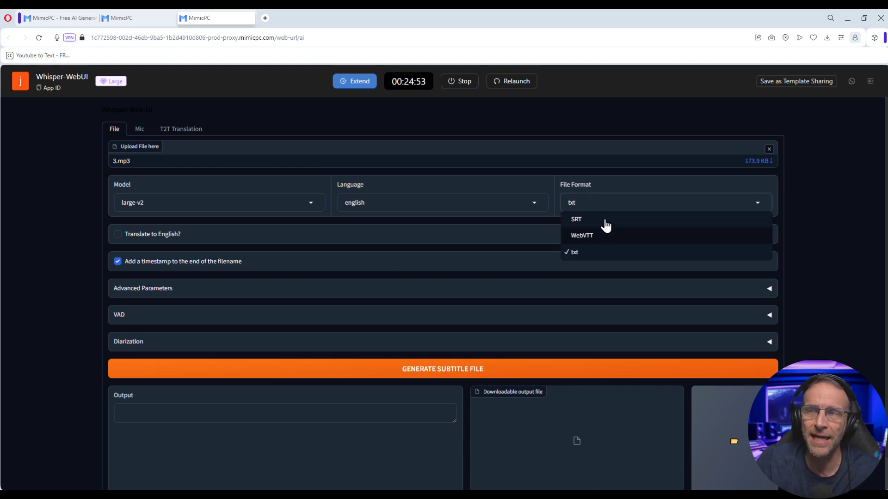
click(605, 220)
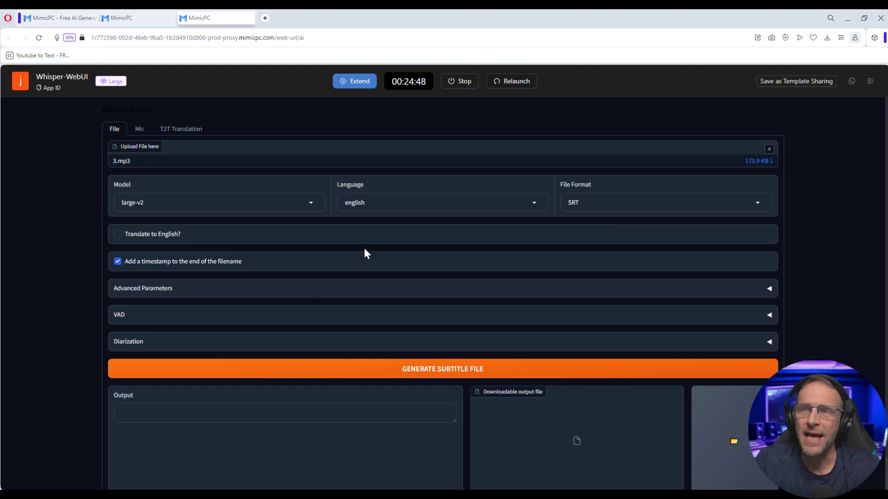
Step: Generate the subtitle file from 3.mp3 and review the timestamped transcript from its beginning
scroll(469, 322, down, 1)
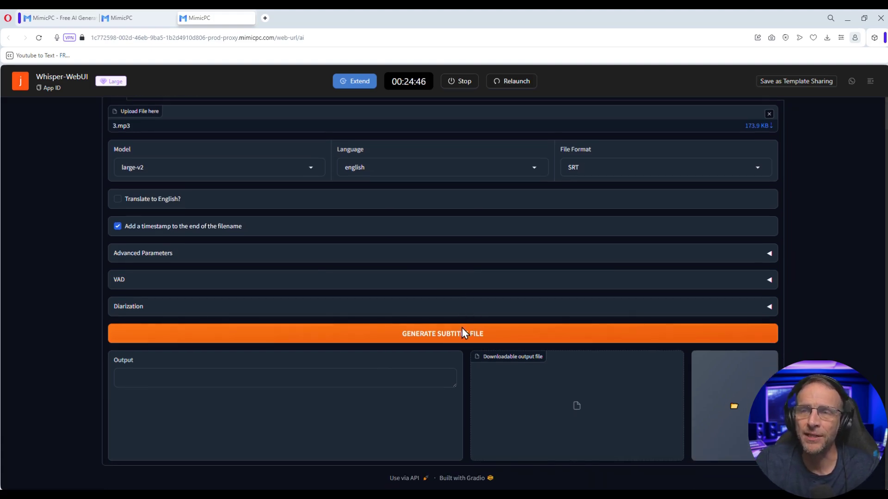
click(462, 334)
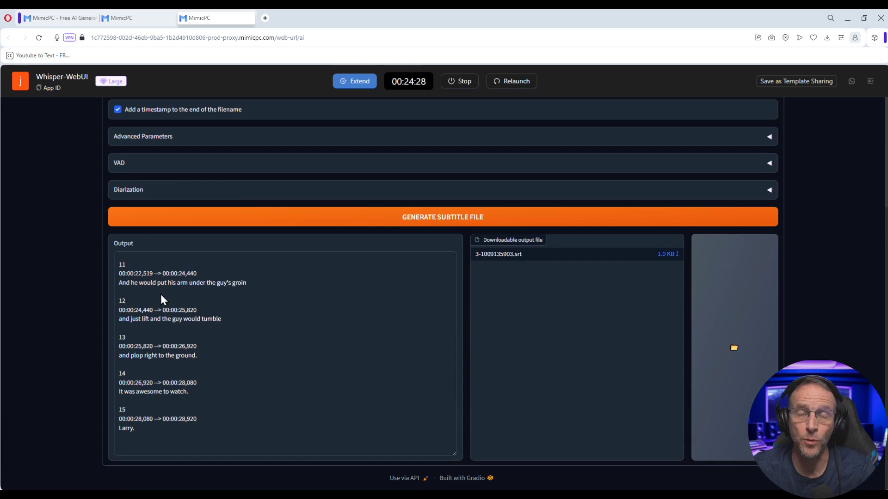
scroll(138, 282, up, 10)
scroll(132, 262, down, 1)
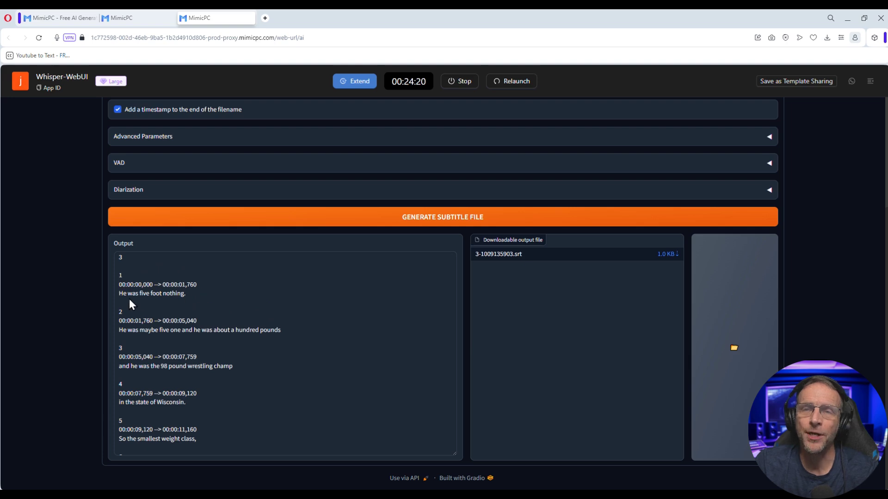
scroll(139, 303, down, 2)
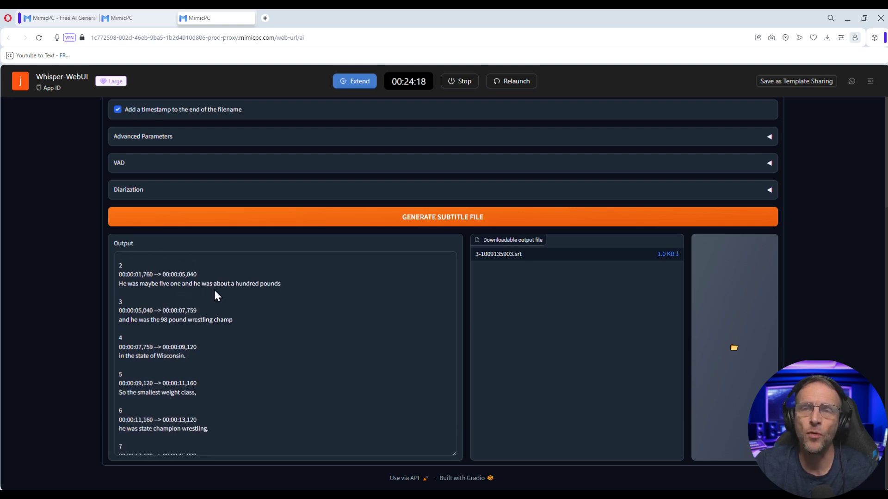
scroll(224, 321, down, 1)
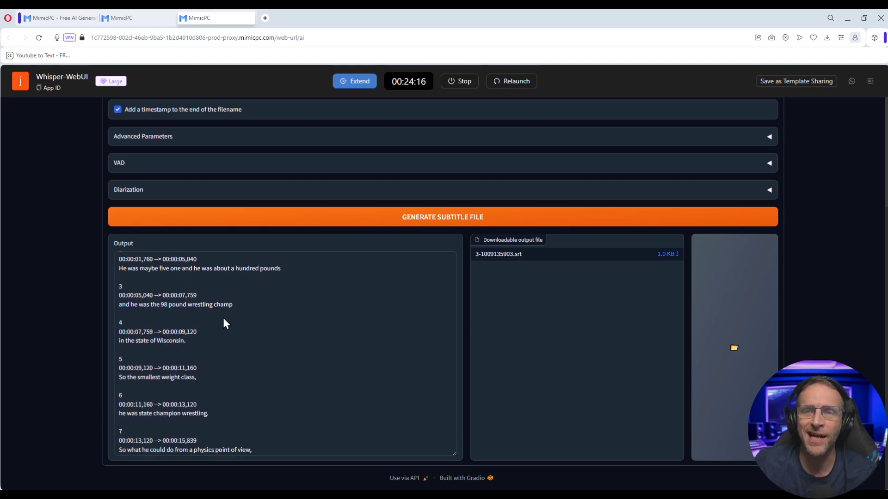
Step: Change the subtitle file format to txt and generate the transcript of 3.mp3 again as plain text
scroll(180, 324, up, 3)
scroll(183, 416, down, 2)
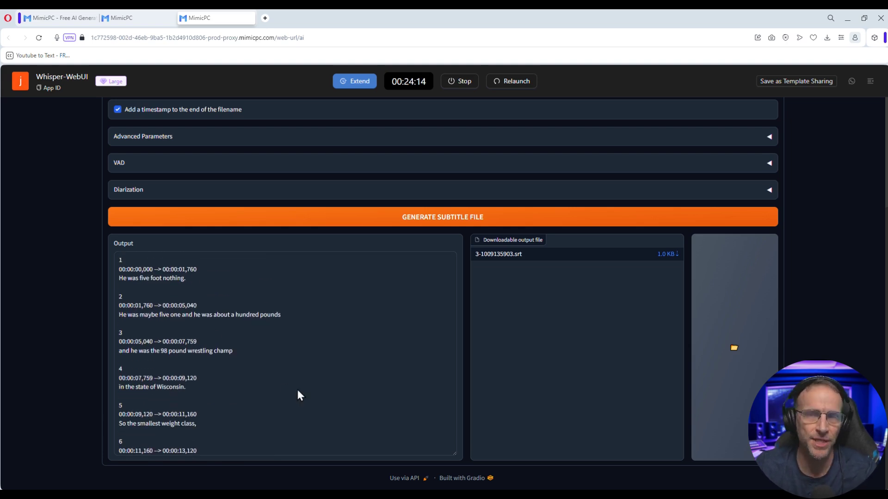
scroll(321, 398, up, 5)
scroll(555, 369, down, 2)
scroll(601, 278, up, 2)
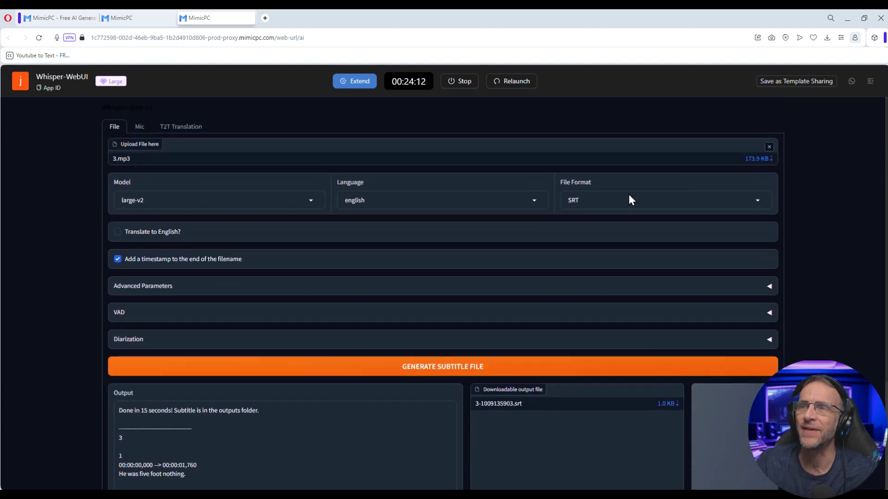
click(658, 202)
click(611, 254)
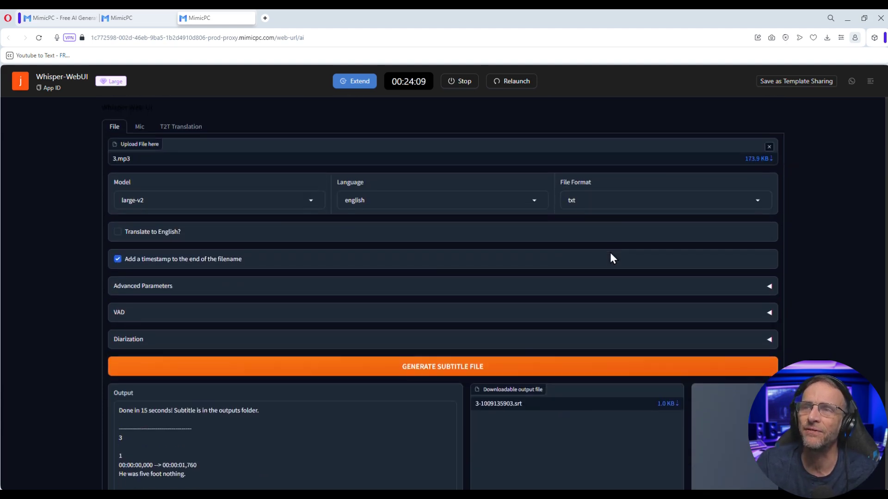
scroll(545, 256, down, 3)
click(491, 250)
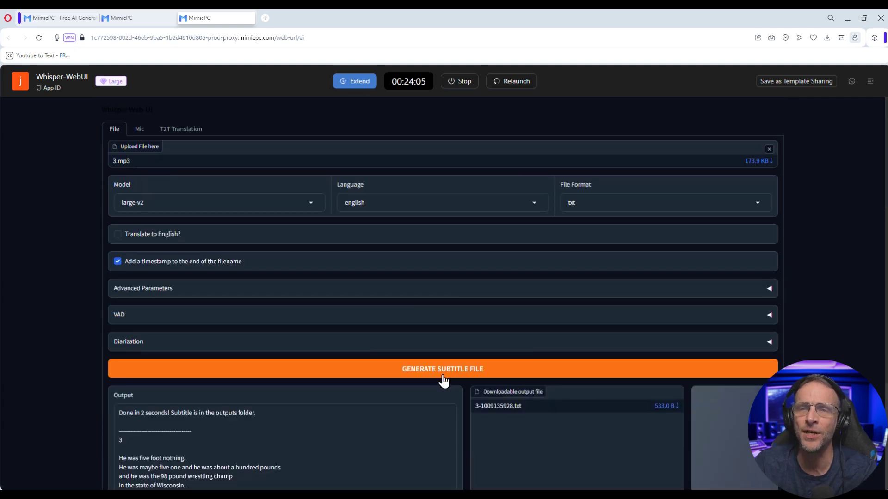
scroll(369, 397, down, 3)
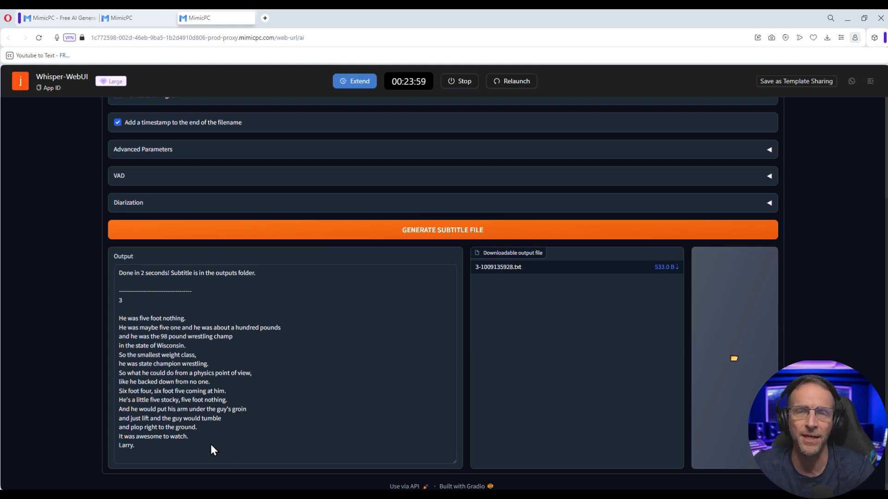
Step: Copy the transcript text from "He was five foot nothing." to "Larry." and paste it into ElevenLabs Text to Speech
drag(158, 452, 118, 323)
key(ctrl+c)
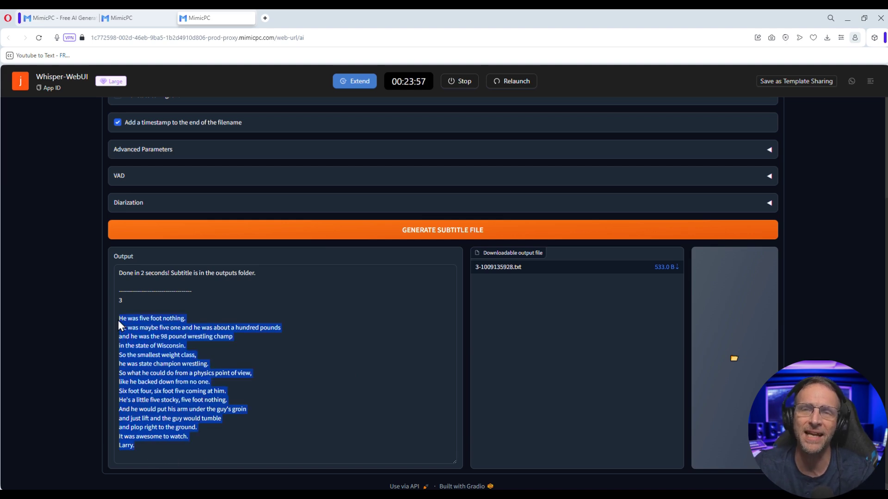
click(265, 18)
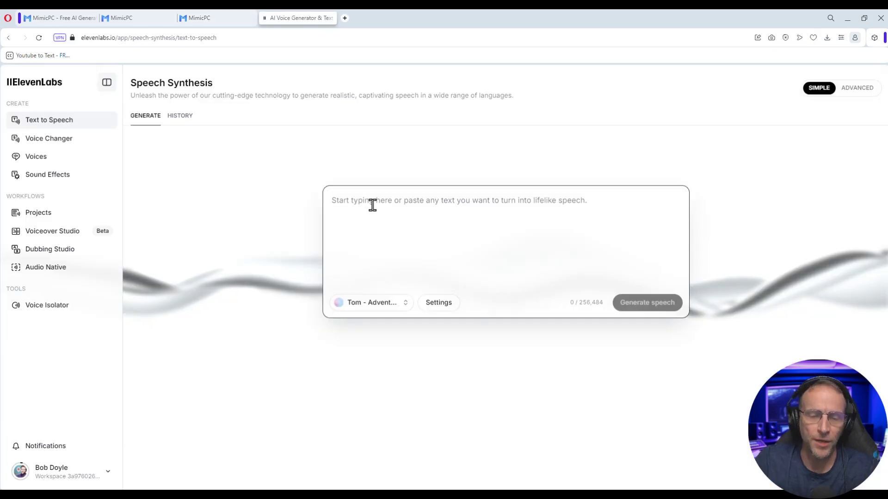
click(387, 214)
key(ctrl+v)
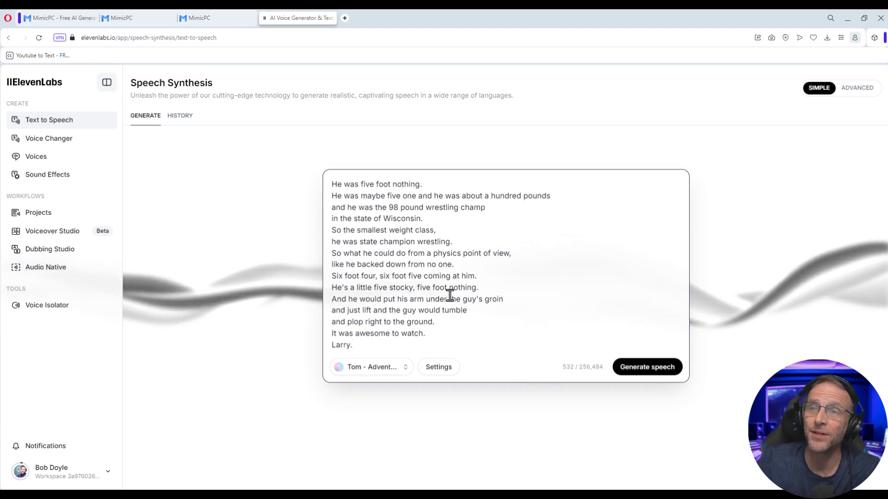
Step: Preview the Archie - English teen youth voice and look through the other available voices
click(673, 368)
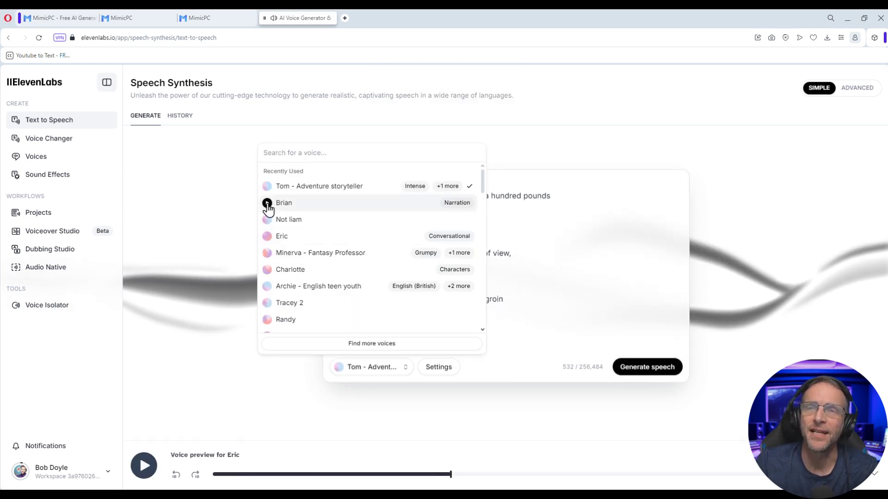
click(267, 287)
scroll(270, 292, down, 5)
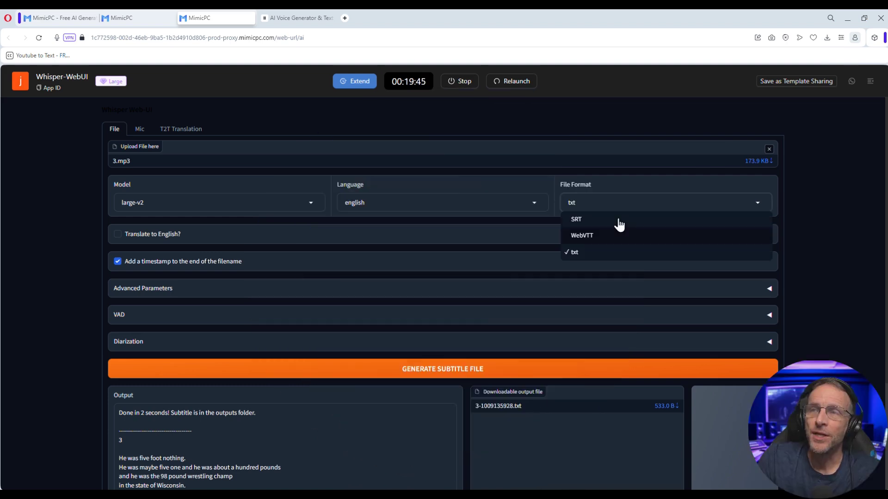
Step: In Whisper-WebUI, set the file format back to SRT and generate the subtitle file from 3.mp3
click(619, 219)
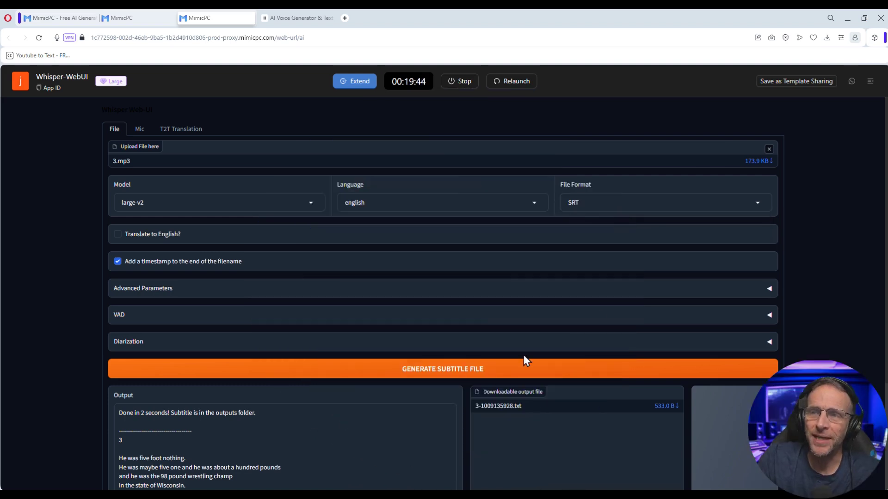
click(515, 370)
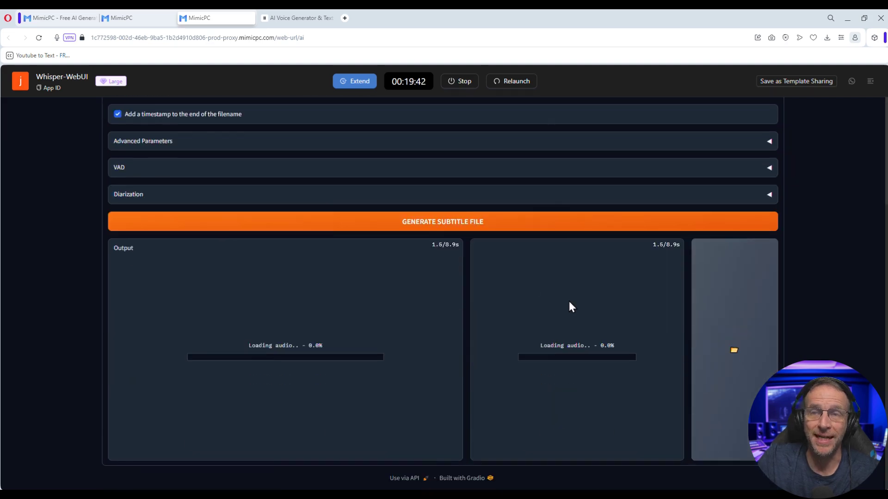
scroll(615, 323, down, 3)
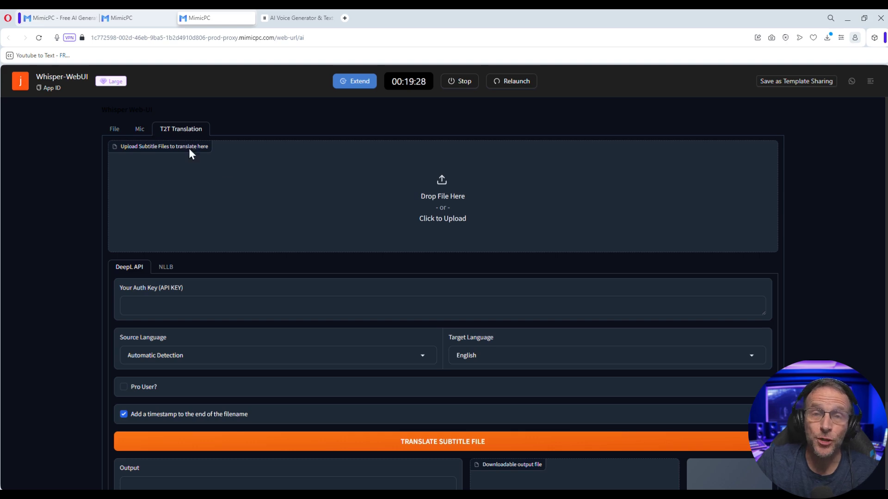
Step: Load the downloaded 3-1009140352.srt for subtitle translation and choose NLLB as the translation method
click(827, 37)
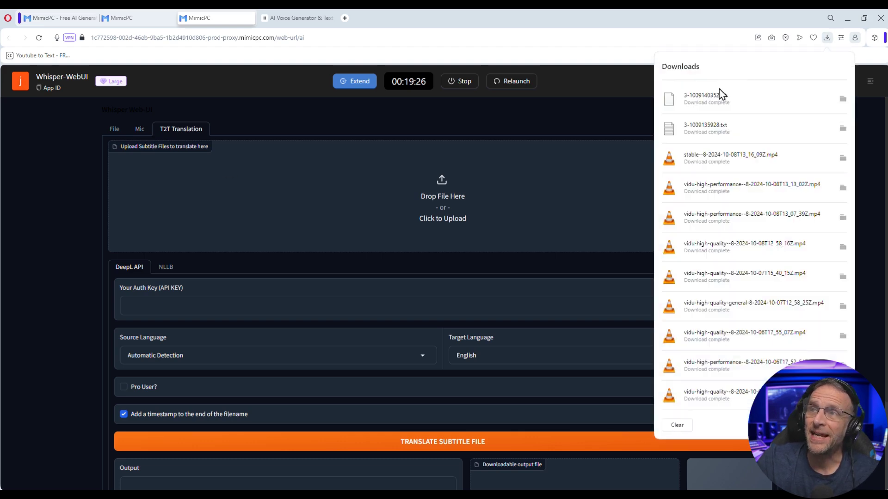
drag(719, 95, 451, 197)
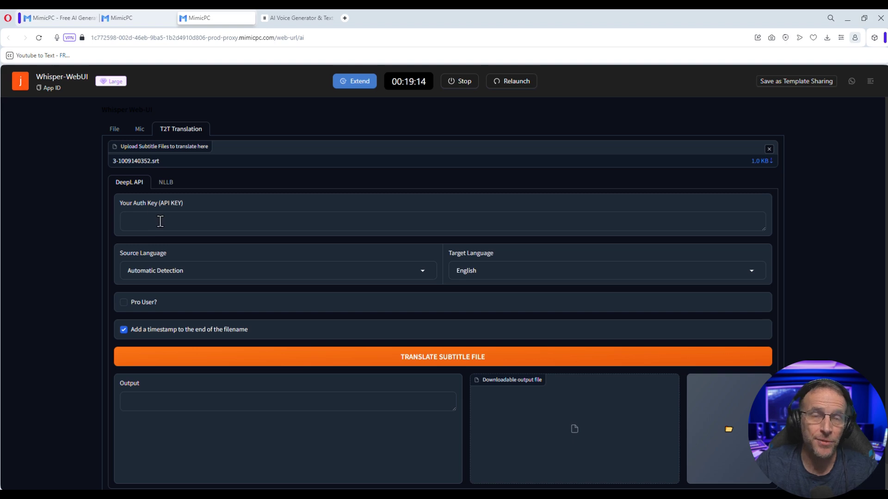
click(165, 184)
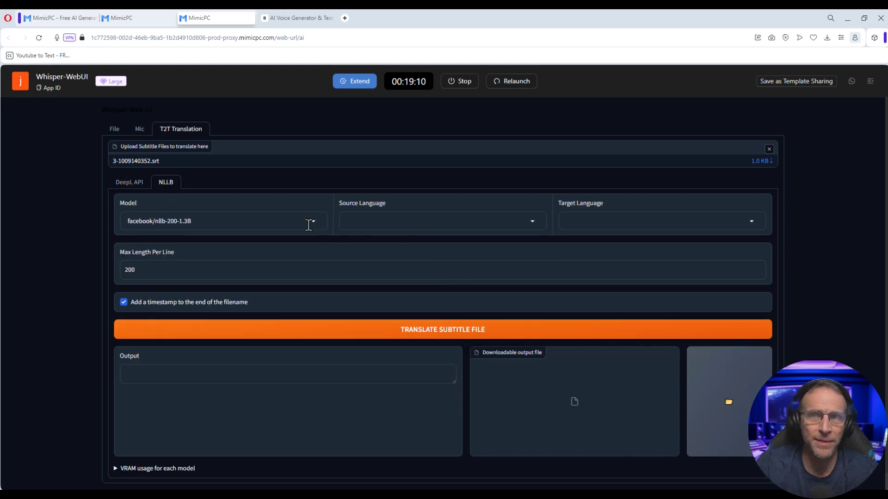
Step: Set the translation's source language to English and its target language to Greek
click(434, 223)
scroll(432, 401, down, 10)
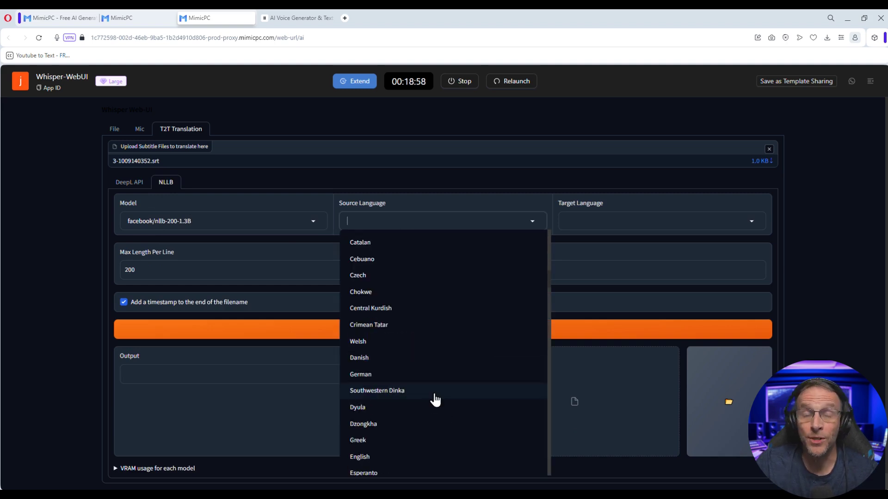
click(404, 458)
click(647, 222)
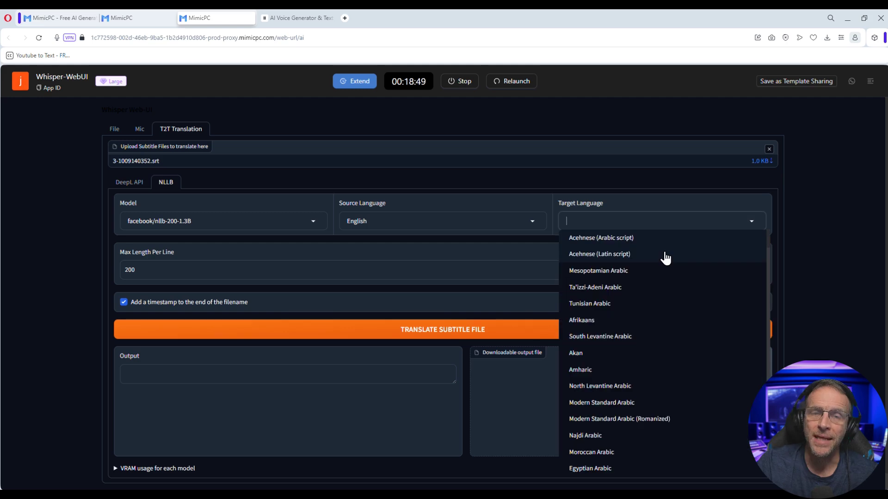
scroll(624, 323, down, 15)
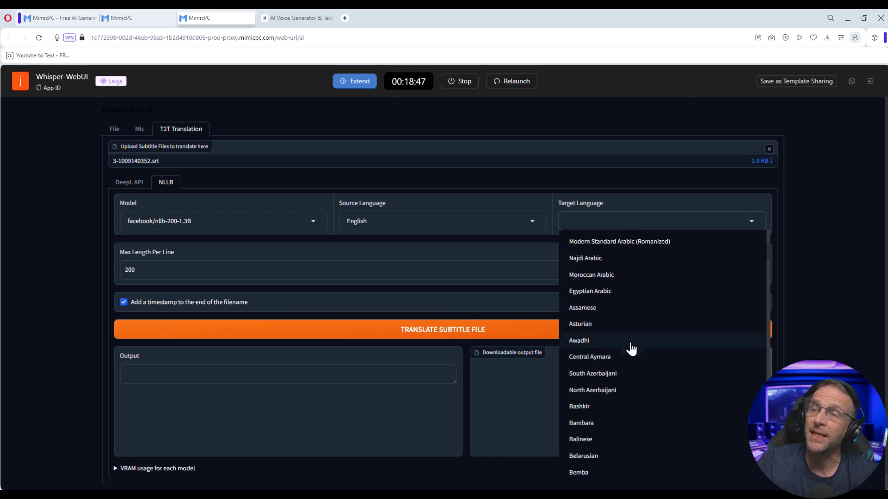
click(583, 302)
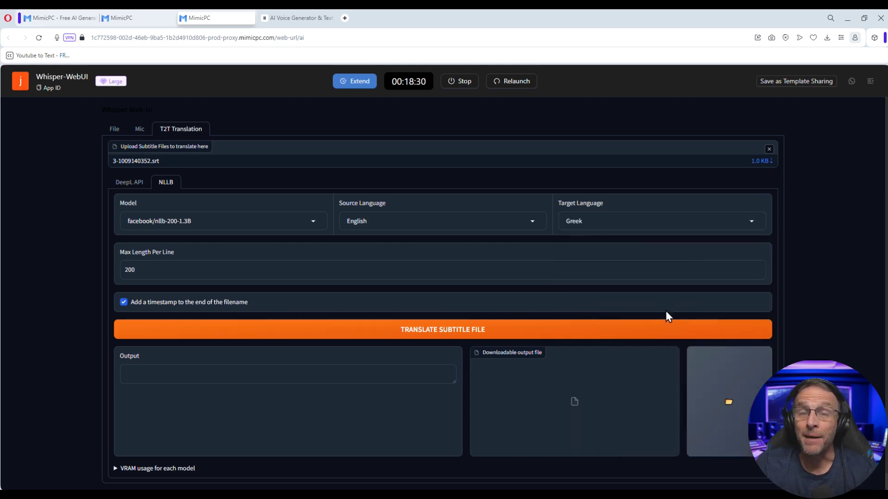
Step: Translate the subtitle file, review the Greek output from its beginning, and download the translated SRT file
scroll(653, 286, down, 1)
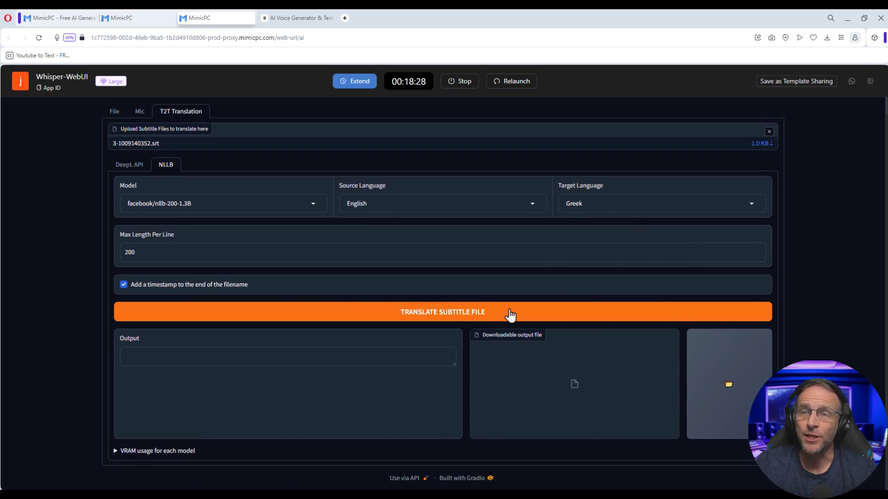
click(509, 315)
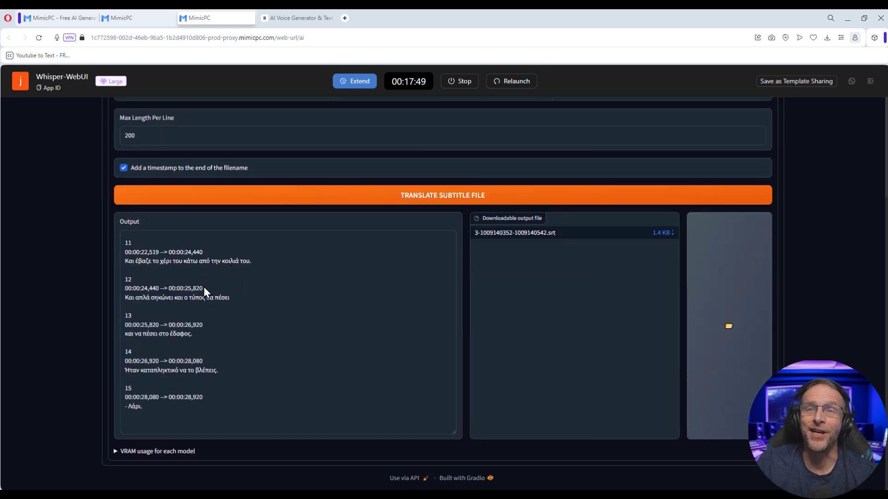
scroll(305, 330, up, 4)
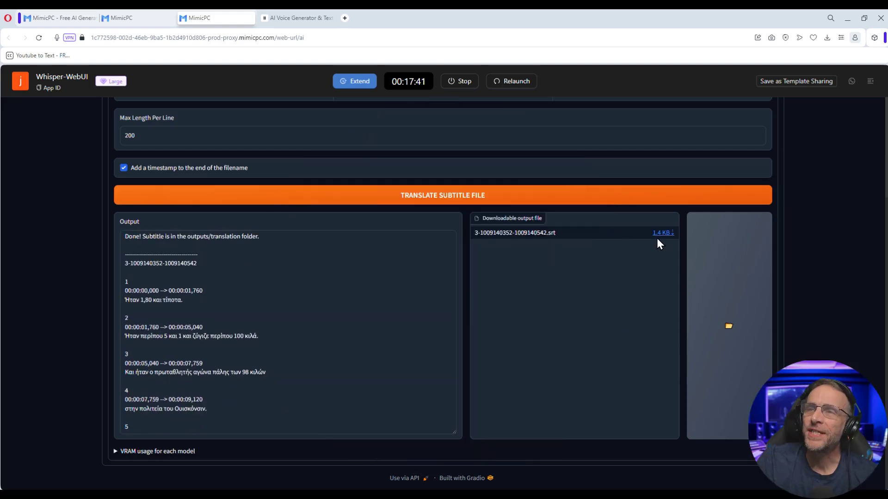
click(661, 236)
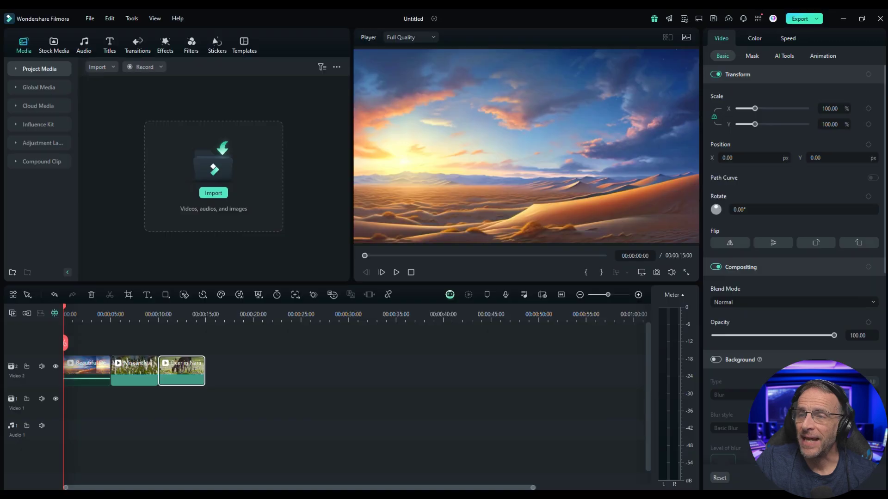
drag(203, 413, 43, 340)
drag(143, 314, 60, 297)
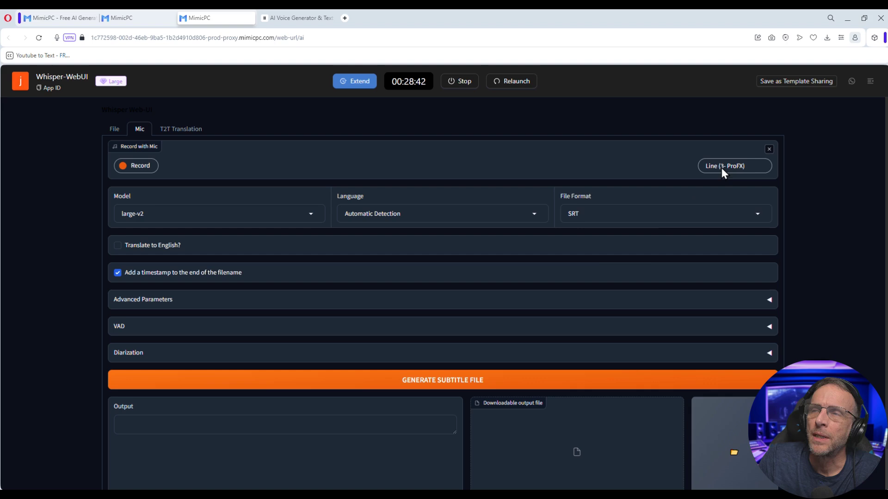
Step: Keep Line (3- ProFX) as the audio input and record a microphone clip of about 11 seconds
click(721, 168)
click(681, 153)
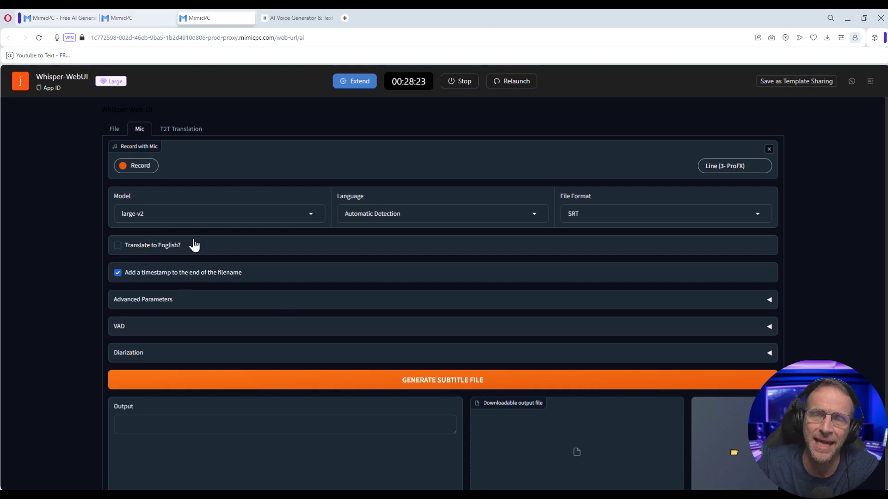
click(145, 167)
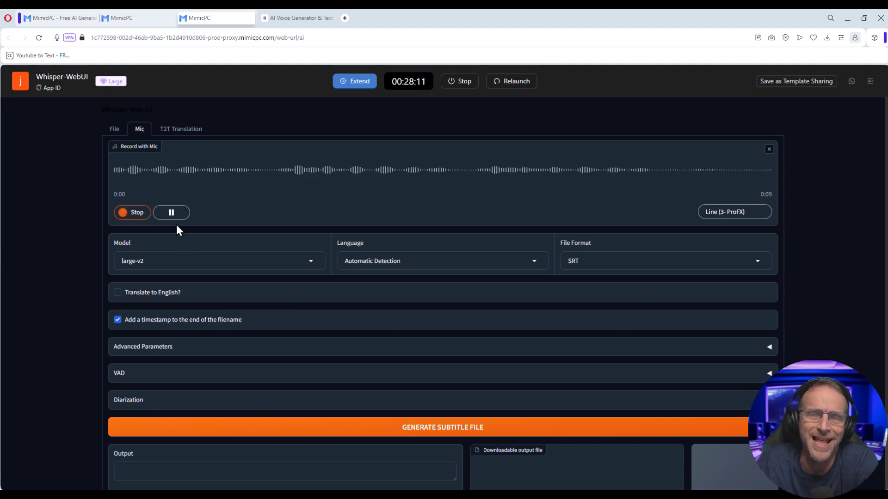
click(137, 216)
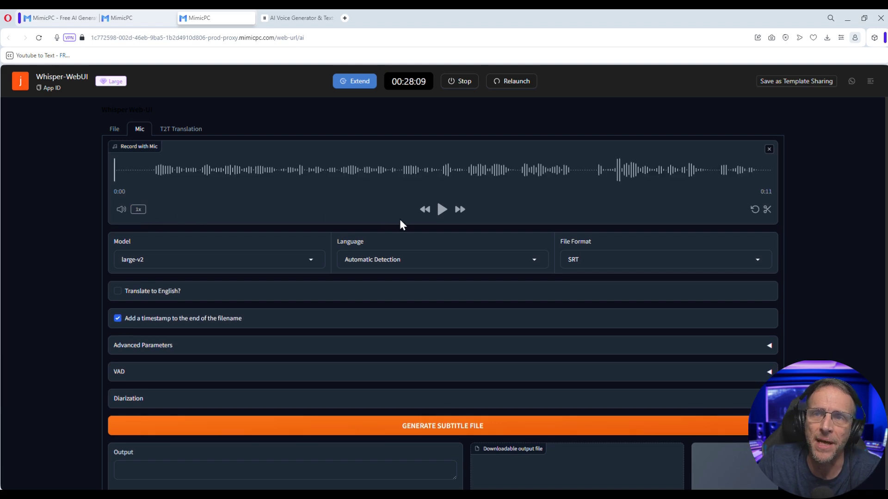
Step: Play the opening of the microphone recording and trim the silence off both ends, leaving about 10 seconds
click(442, 210)
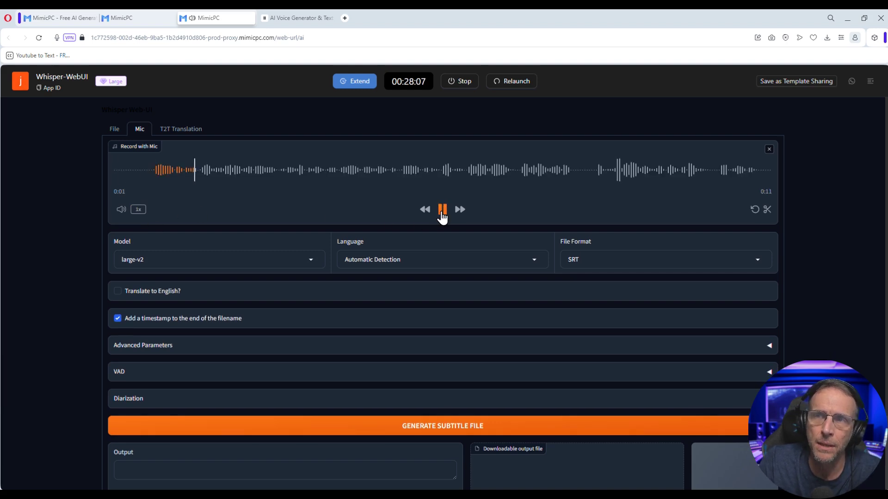
click(442, 214)
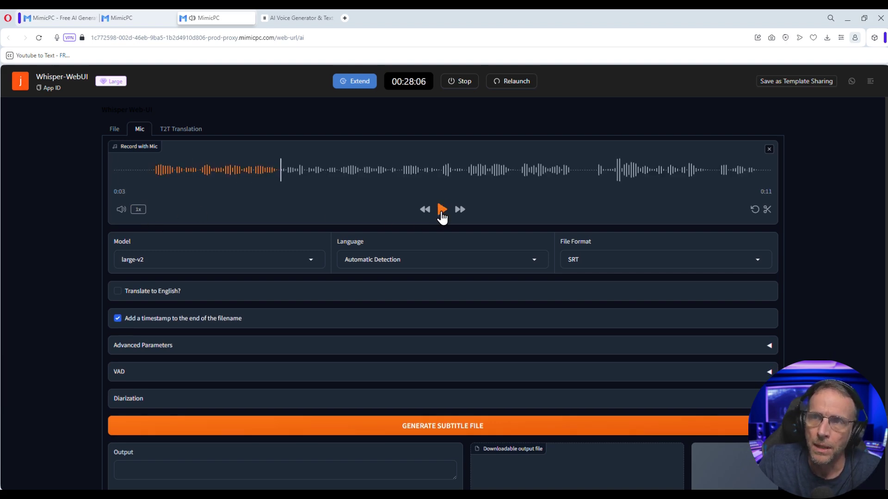
click(767, 212)
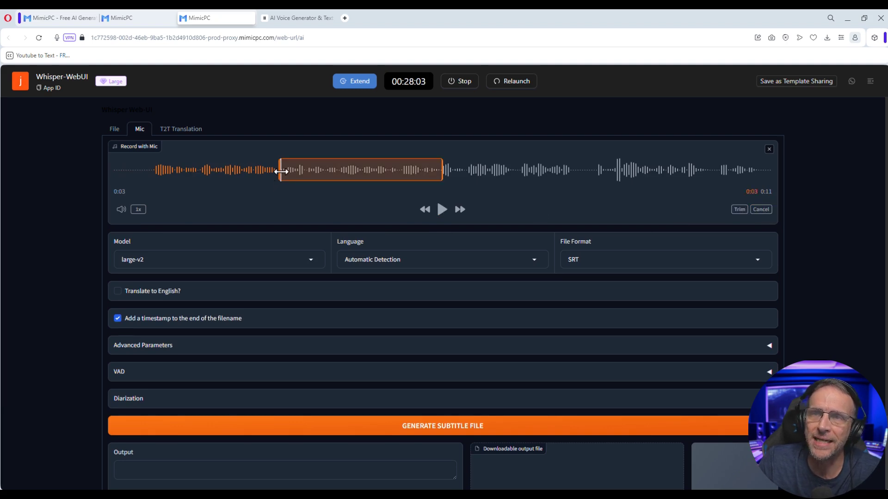
drag(281, 170, 155, 177)
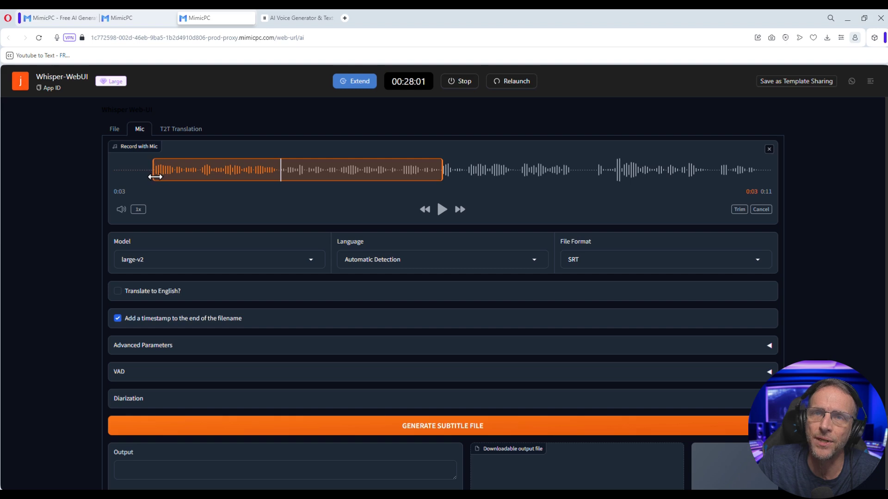
drag(440, 166, 755, 178)
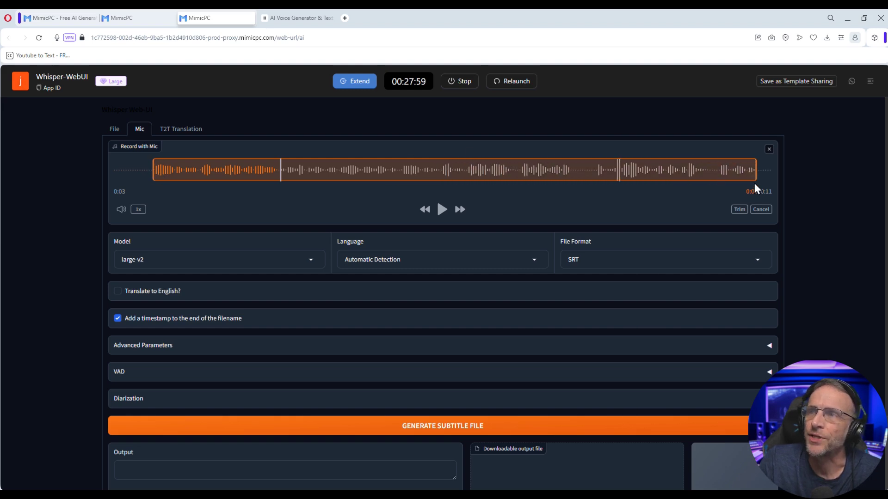
click(745, 212)
Step: Generate an SRT subtitle file from the trimmed microphone recording and review its transcript
scroll(374, 336, down, 2)
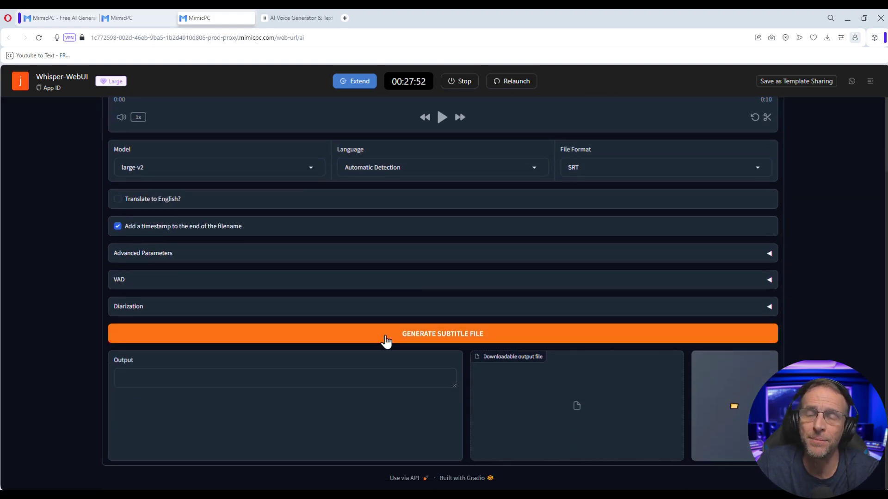
click(385, 341)
scroll(196, 280, down, 3)
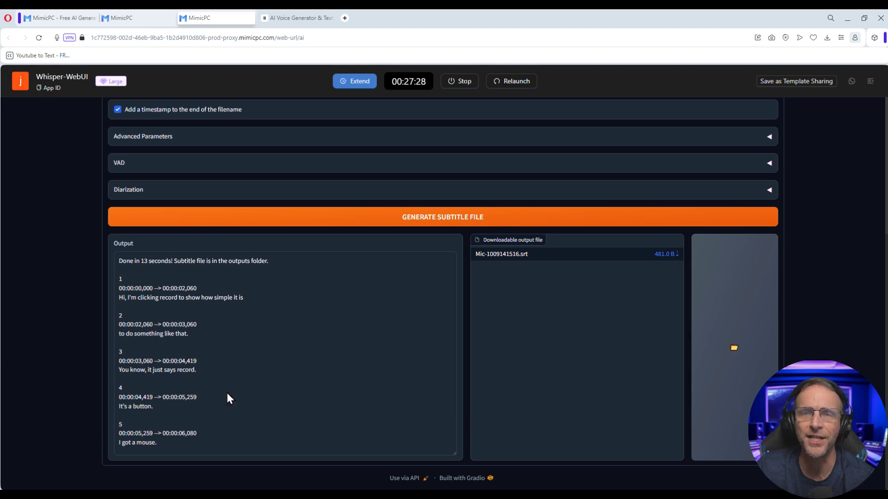
Step: Set the file format for the microphone transcription to txt
scroll(440, 375, up, 5)
click(629, 262)
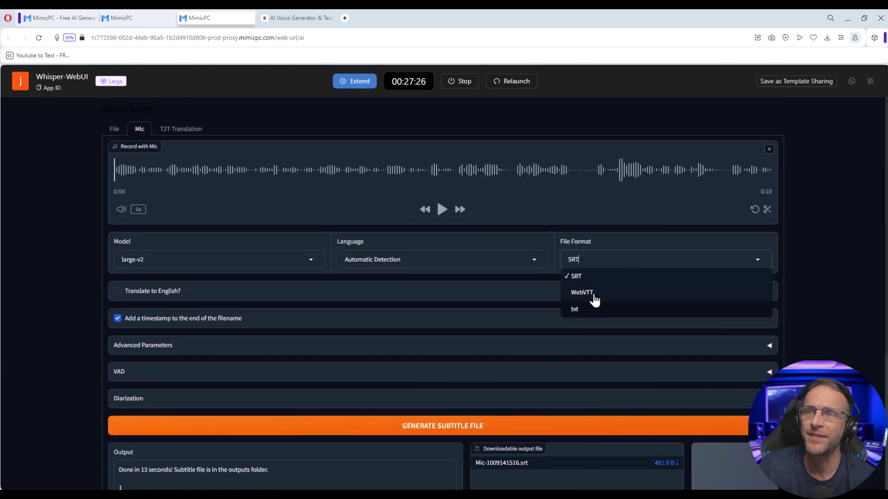
click(590, 307)
scroll(589, 310, down, 3)
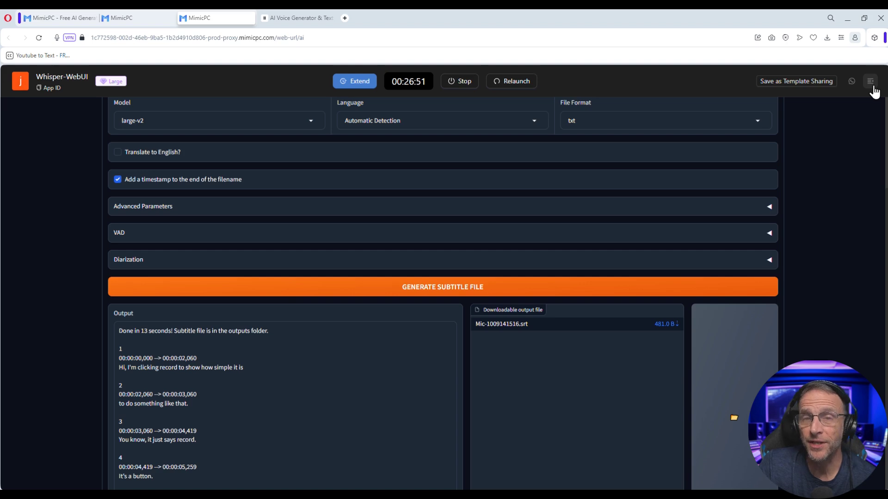
Step: Show the MimicPC file storage and open the outputs folder
click(871, 83)
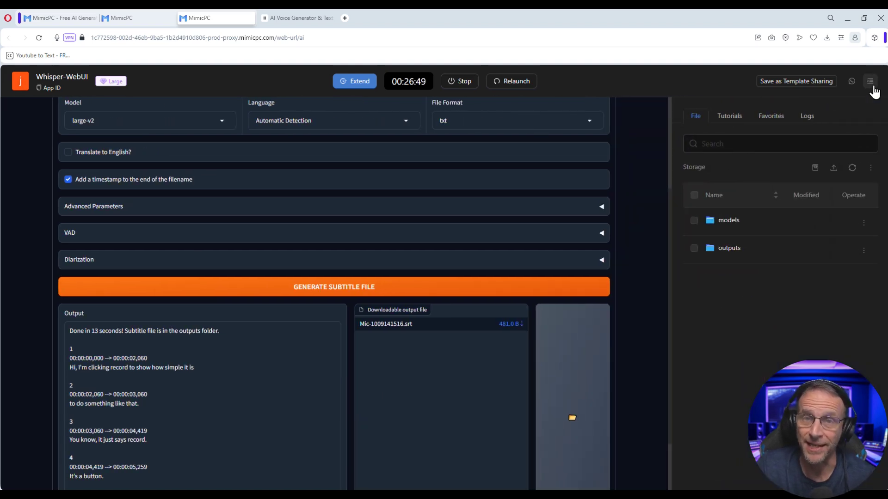
click(729, 256)
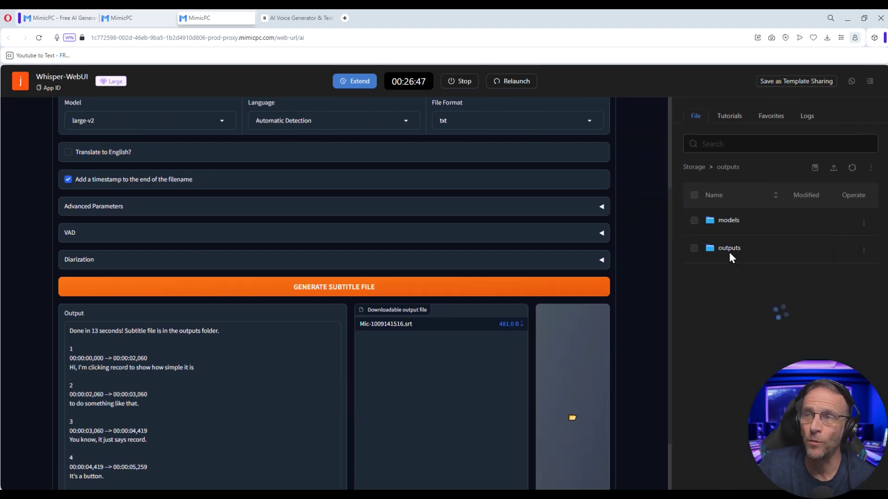